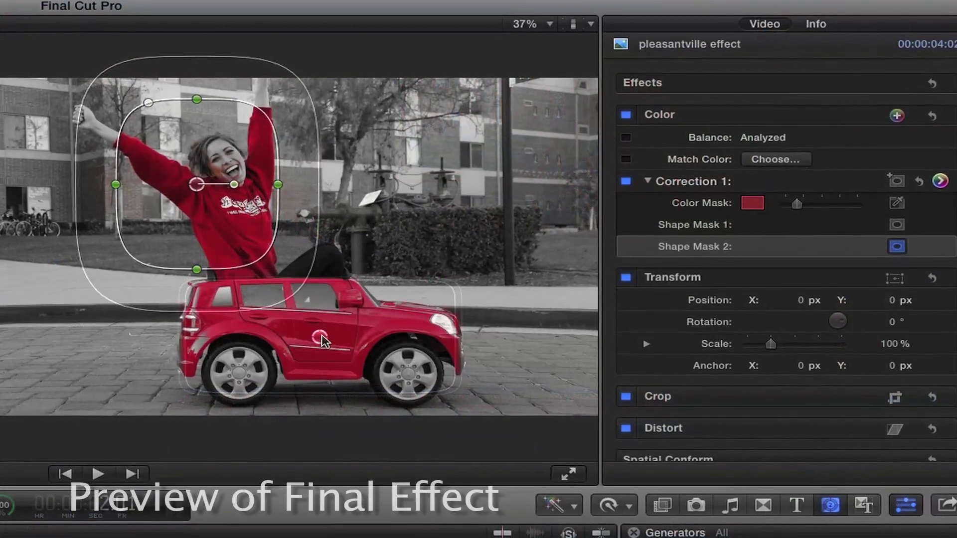
# Keyframe the car's shape mask, shift it over the car's front later, and preview the animation
pyautogui.click(321, 334)
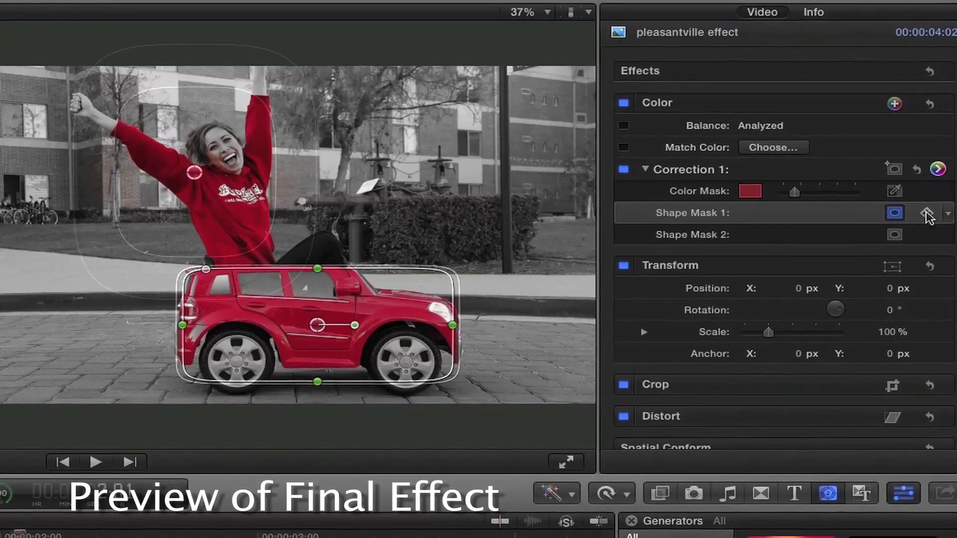
pyautogui.click(928, 213)
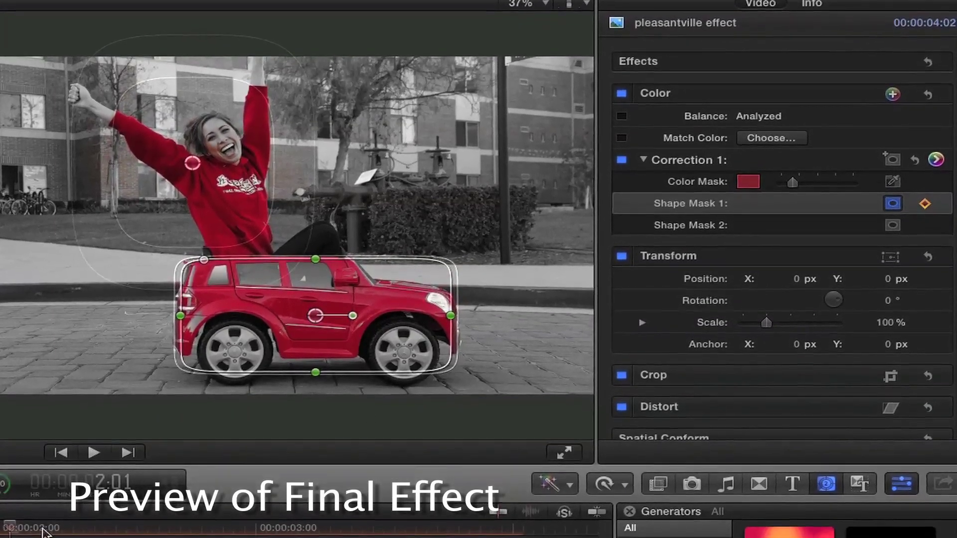
pyautogui.click(71, 526)
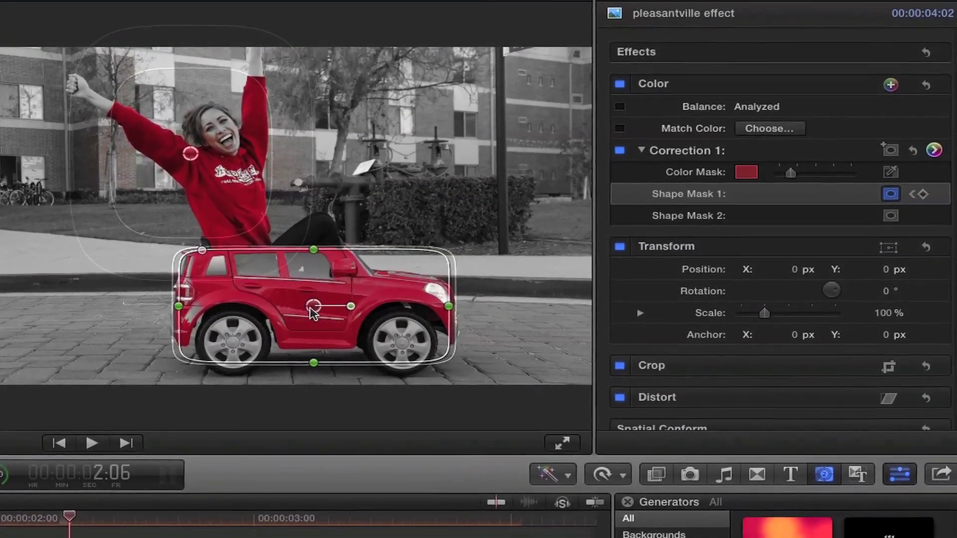
pyautogui.moveTo(315, 313); pyautogui.dragTo(344, 312)
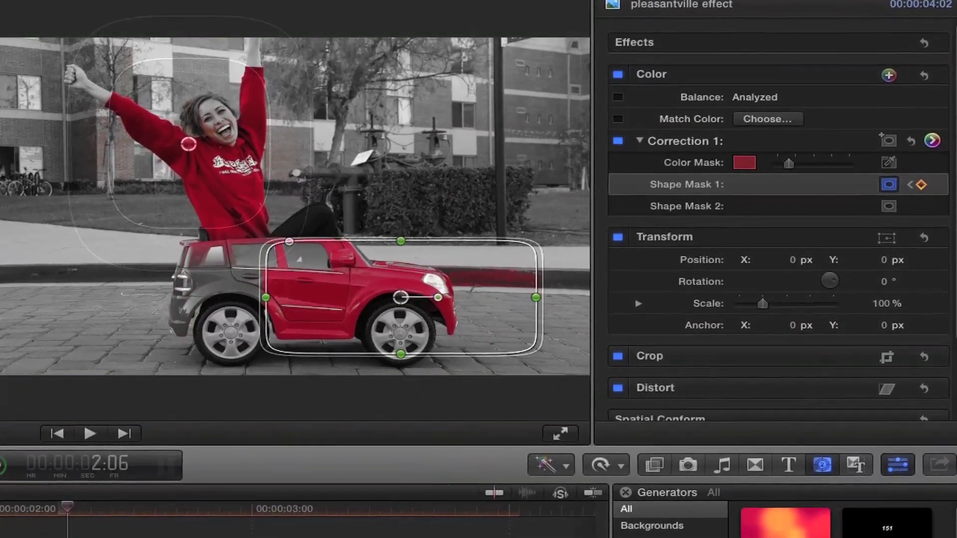
pyautogui.hotkey('shift', 'Left')
pyautogui.press('space')
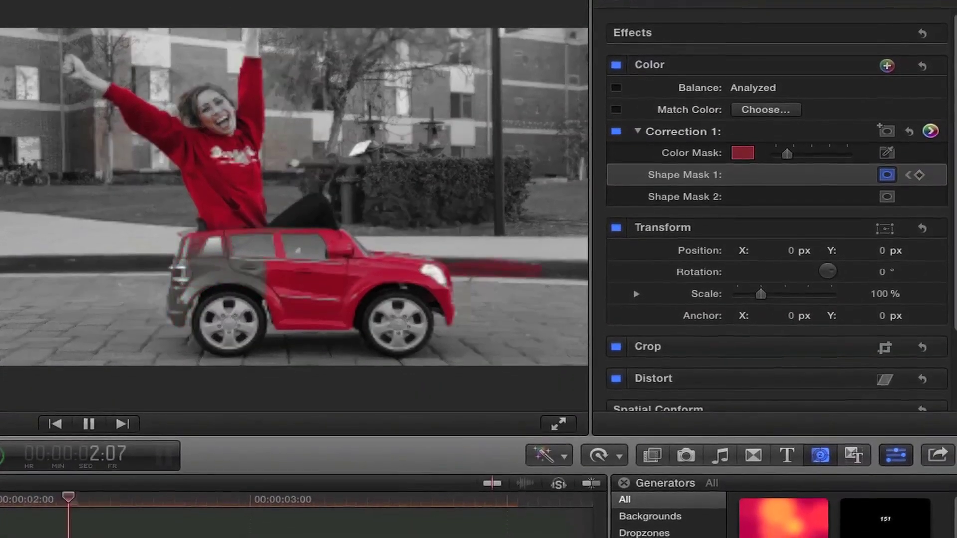
pyautogui.press('space')
pyautogui.press('Up')
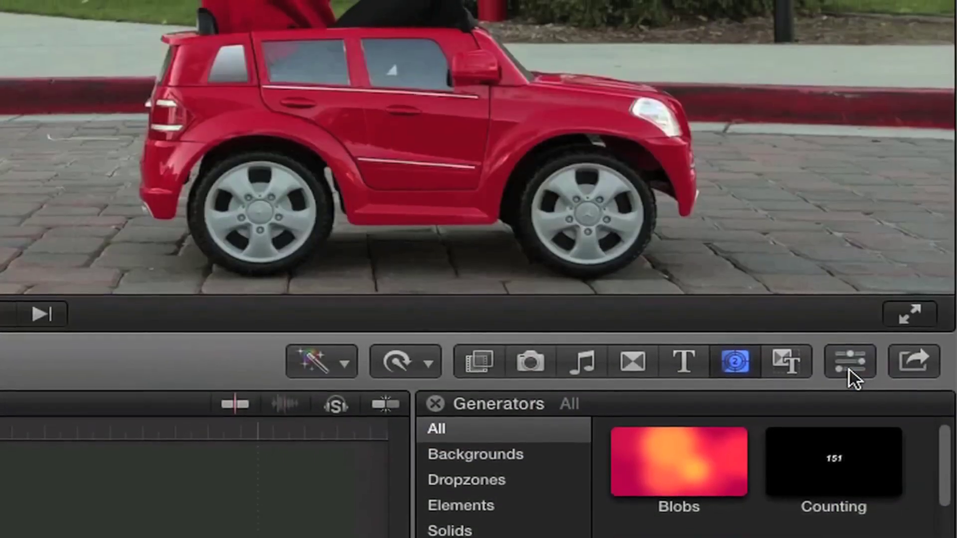
# Add a color mask to Correction 1 sampled from the toy car's red paint
pyautogui.click(851, 360)
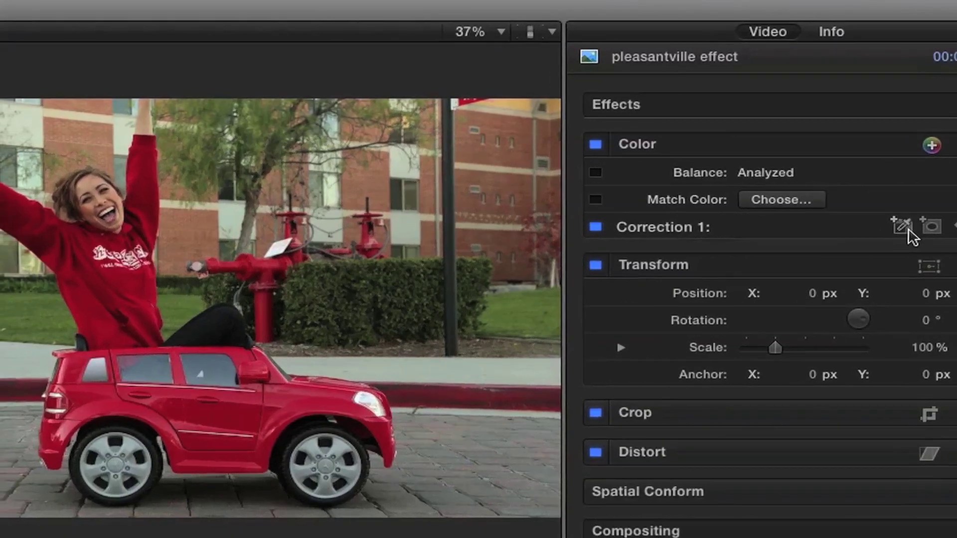
pyautogui.click(895, 228)
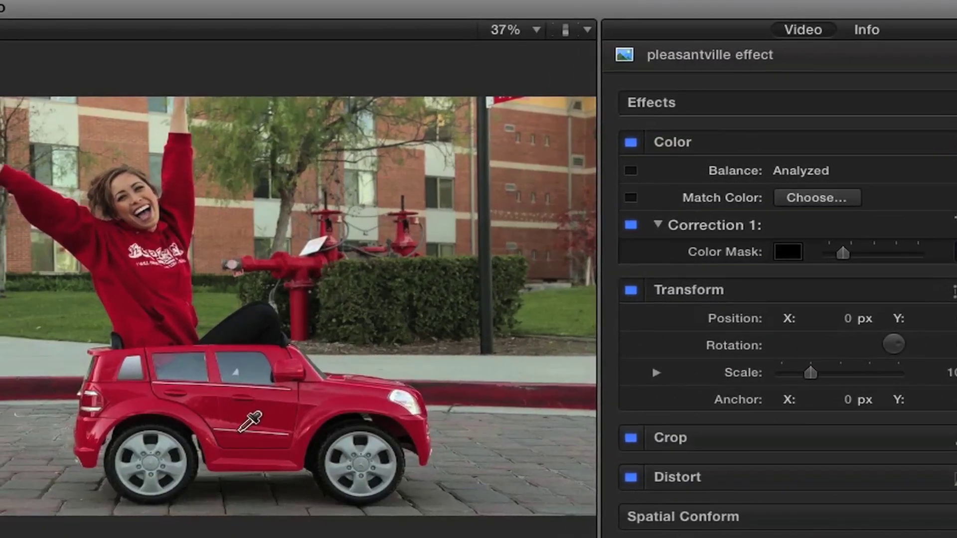
pyautogui.click(232, 429)
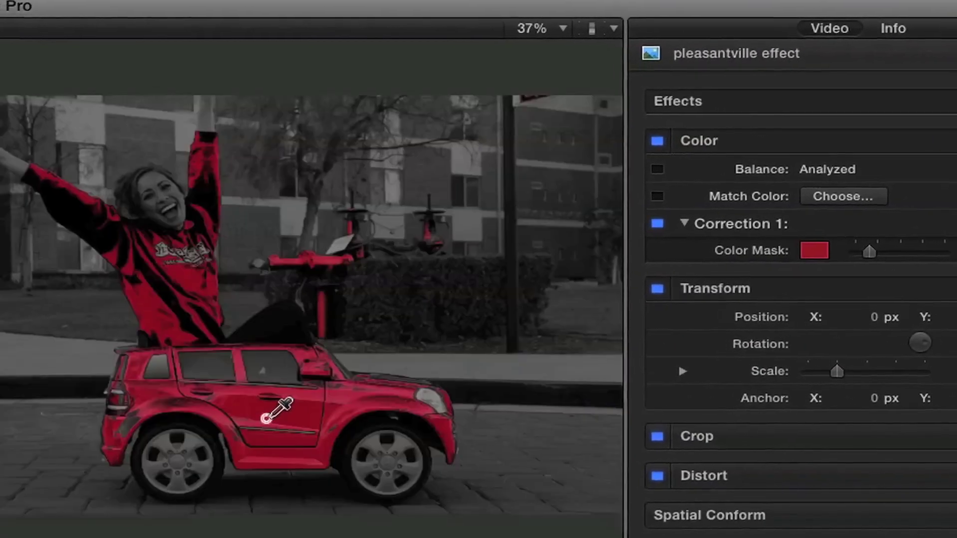
pyautogui.moveTo(266, 418)
pyautogui.mouseDown()
pyautogui.moveTo(278, 407)
pyautogui.moveTo(319, 406)
pyautogui.mouseUp()
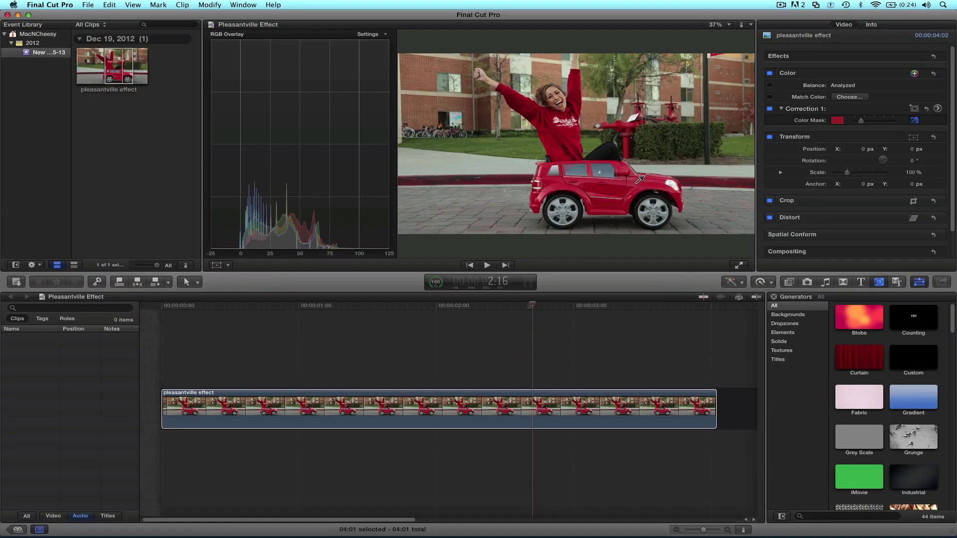
# Set the mask to Outside and drop Global saturation to -100% so only reds stay coloured
pyautogui.click(937, 109)
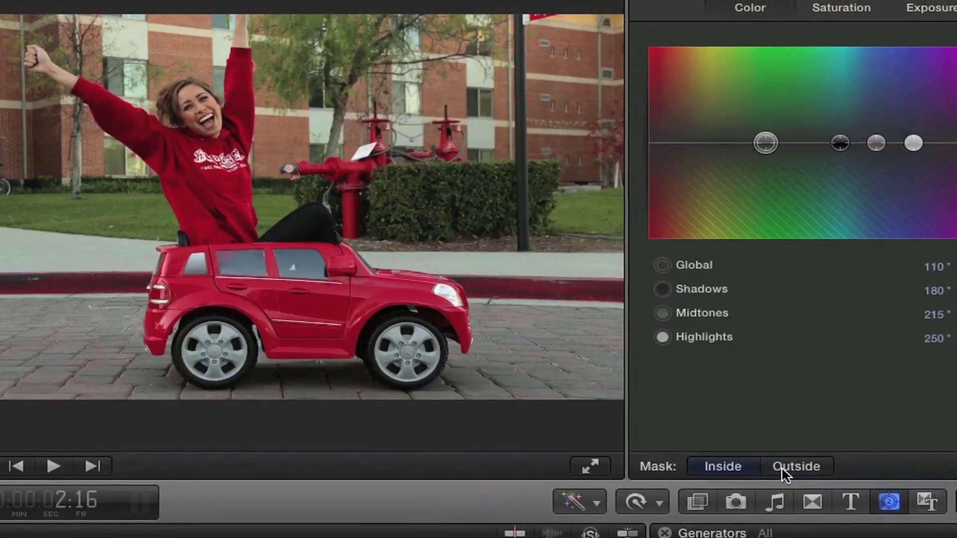
pyautogui.click(785, 467)
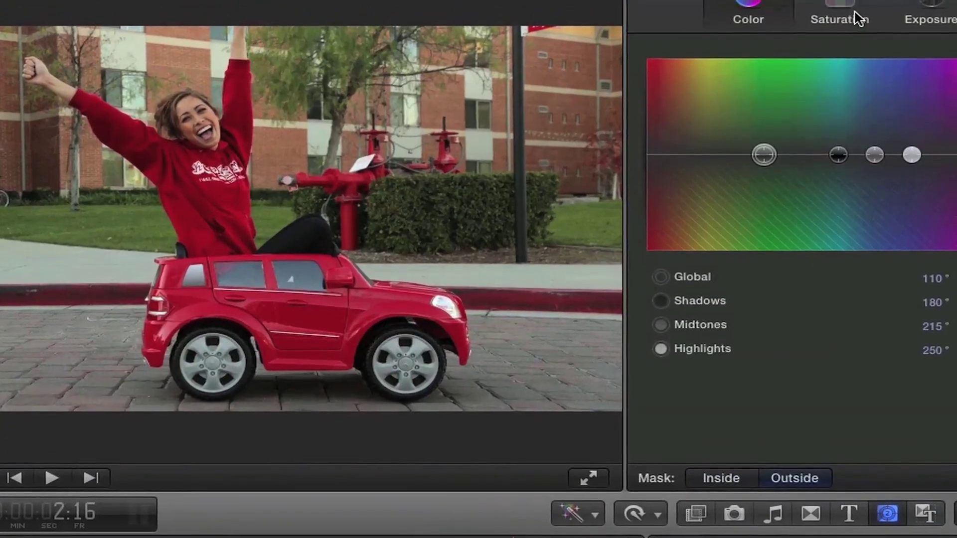
pyautogui.click(853, 11)
pyautogui.click(656, 165)
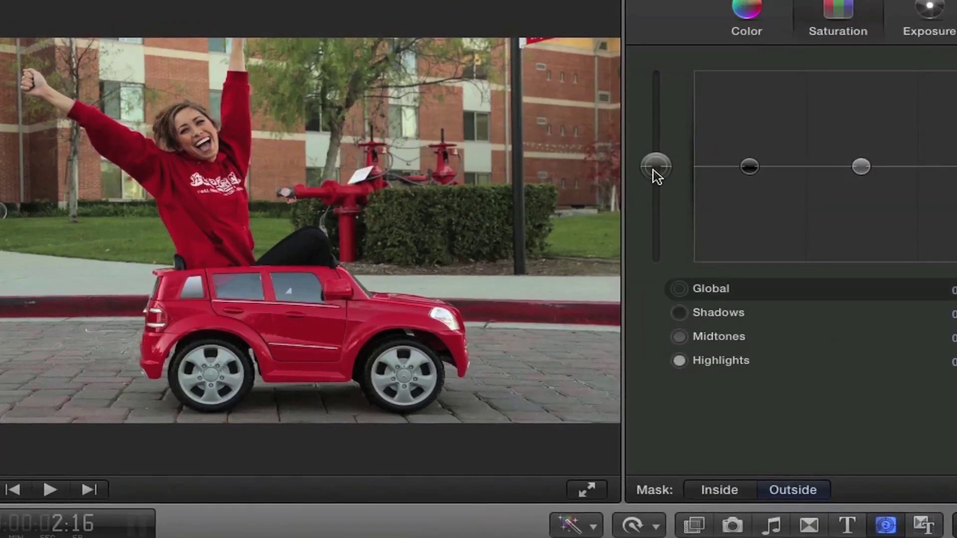
pyautogui.moveTo(653, 201); pyautogui.dragTo(657, 313)
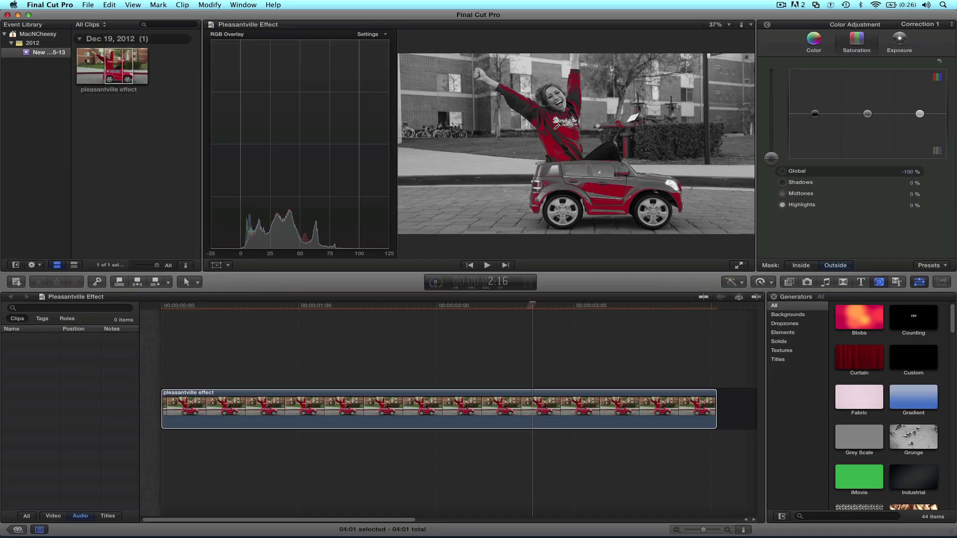
# Resample the color mask from the red sweater sleeve and add the car's red
pyautogui.click(537, 108)
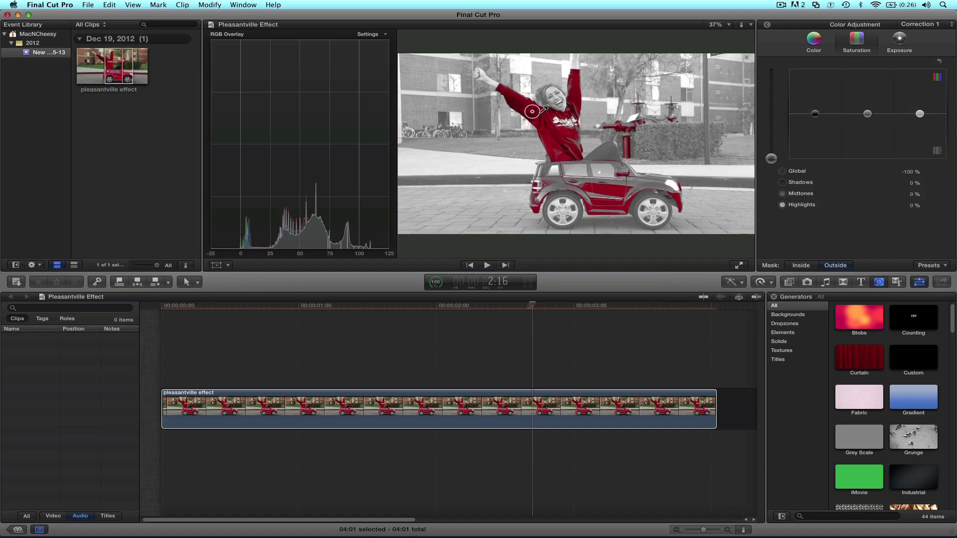
pyautogui.keyDown('shift'); pyautogui.click(637, 180); pyautogui.keyUp('shift')
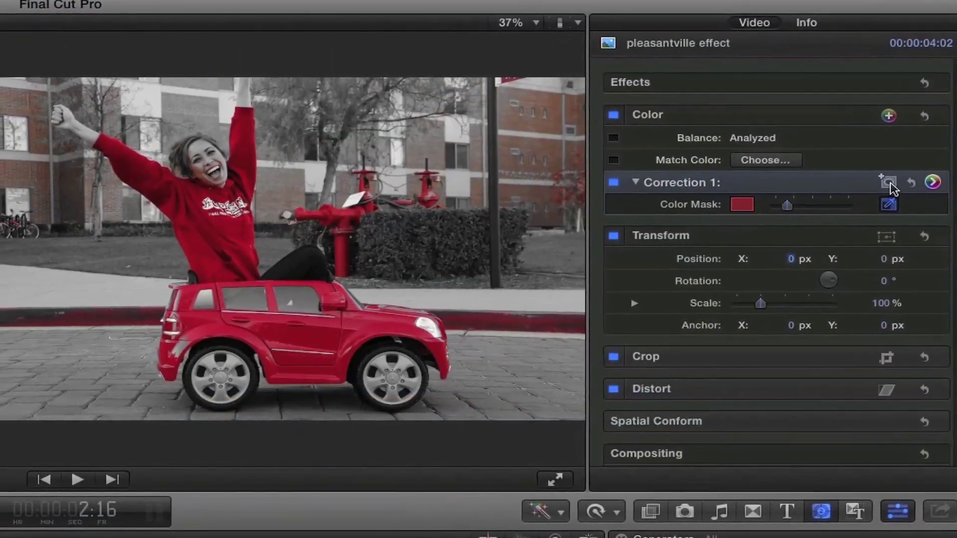
# Add a shape mask as a rounded rectangle, fitted and feathered around the toy car
pyautogui.click(886, 184)
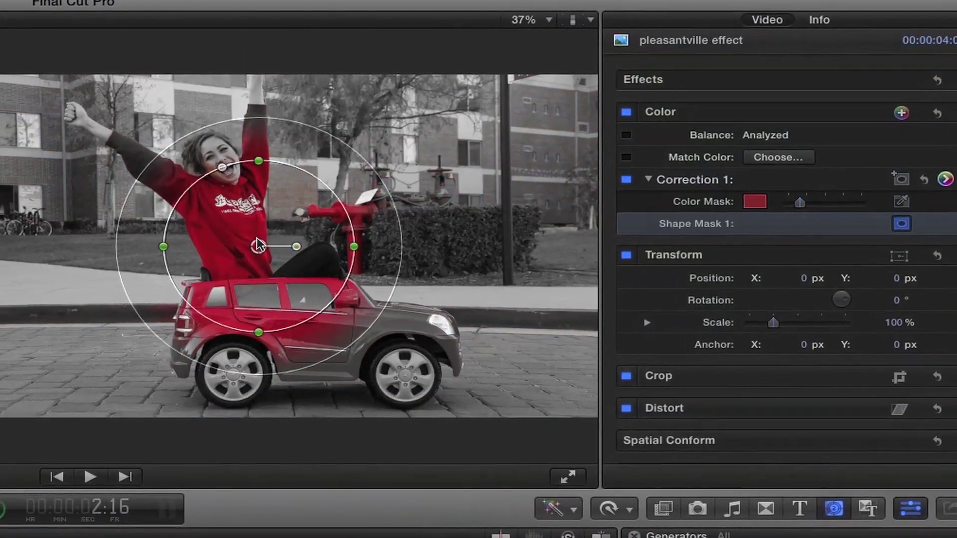
pyautogui.moveTo(255, 247); pyautogui.dragTo(225, 202)
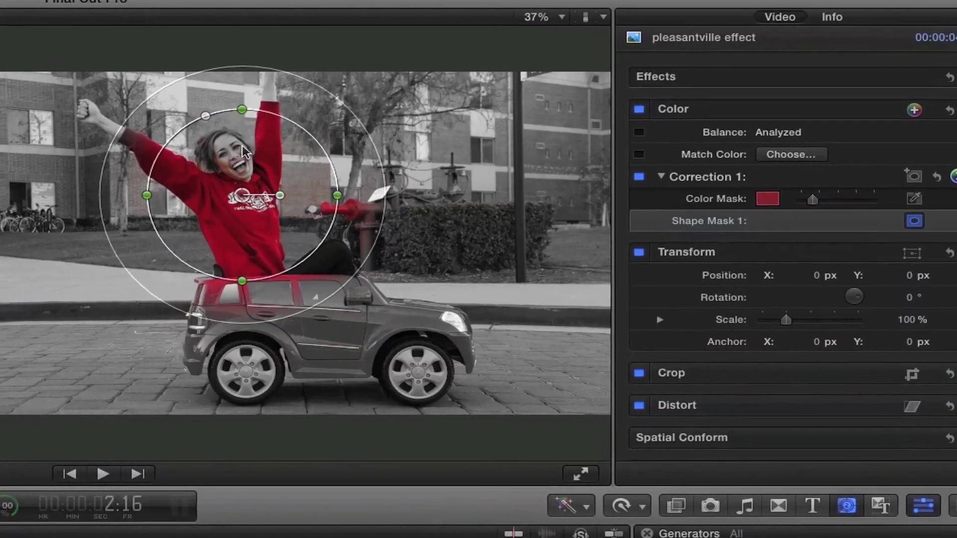
pyautogui.moveTo(213, 109); pyautogui.dragTo(169, 124)
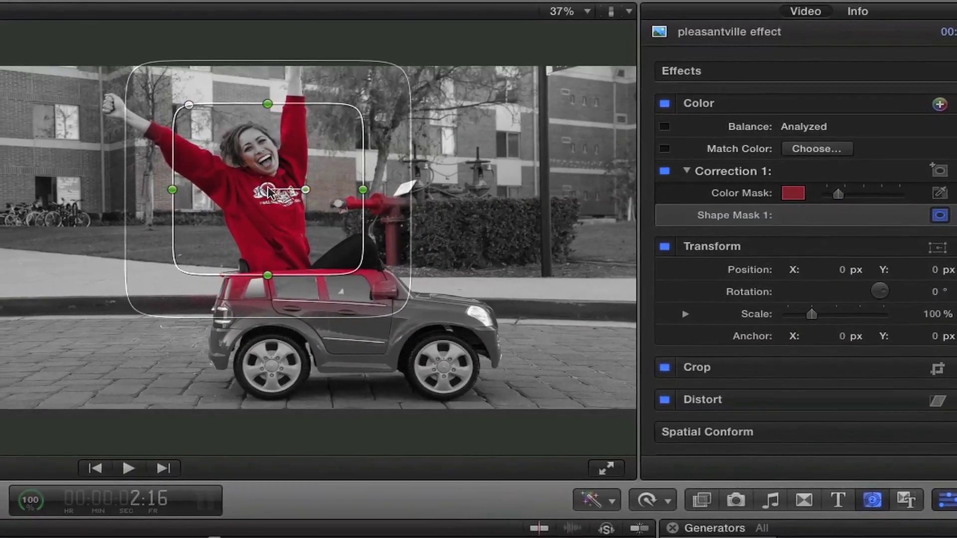
pyautogui.moveTo(264, 190); pyautogui.dragTo(325, 325)
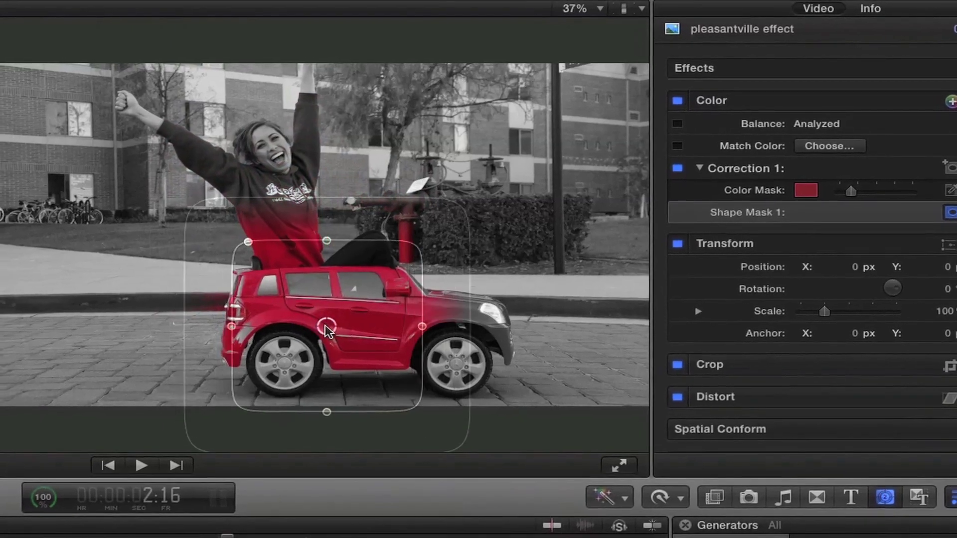
pyautogui.moveTo(431, 326); pyautogui.dragTo(472, 325)
pyautogui.moveTo(382, 326); pyautogui.dragTo(412, 325)
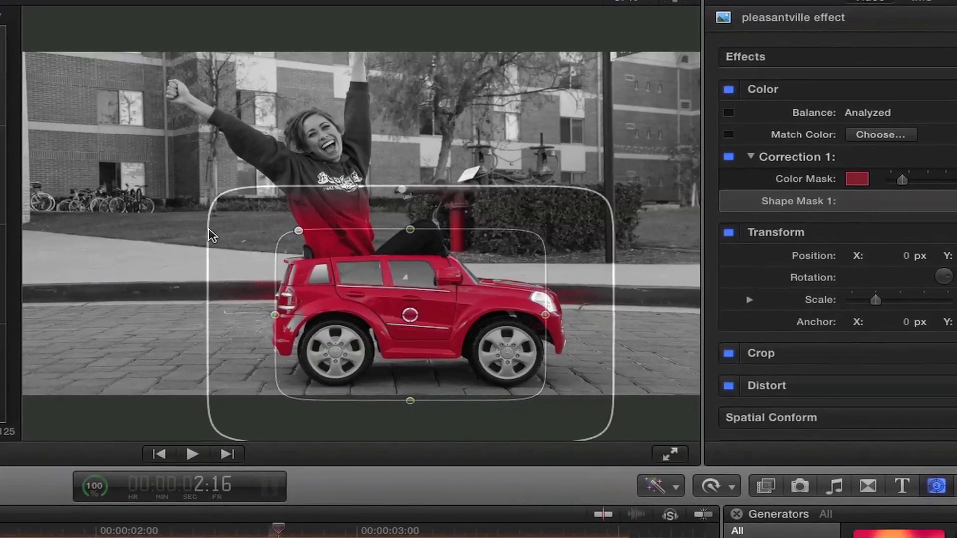
pyautogui.moveTo(209, 237); pyautogui.dragTo(293, 230)
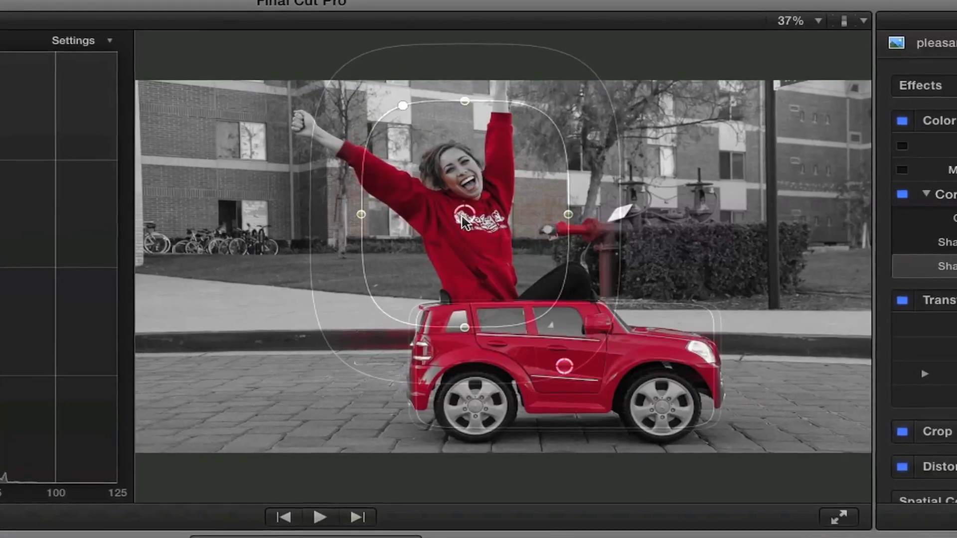
# Move and resize Shape Mask 2 around the girl, then jump to 3:00
pyautogui.moveTo(557, 124); pyautogui.dragTo(545, 110)
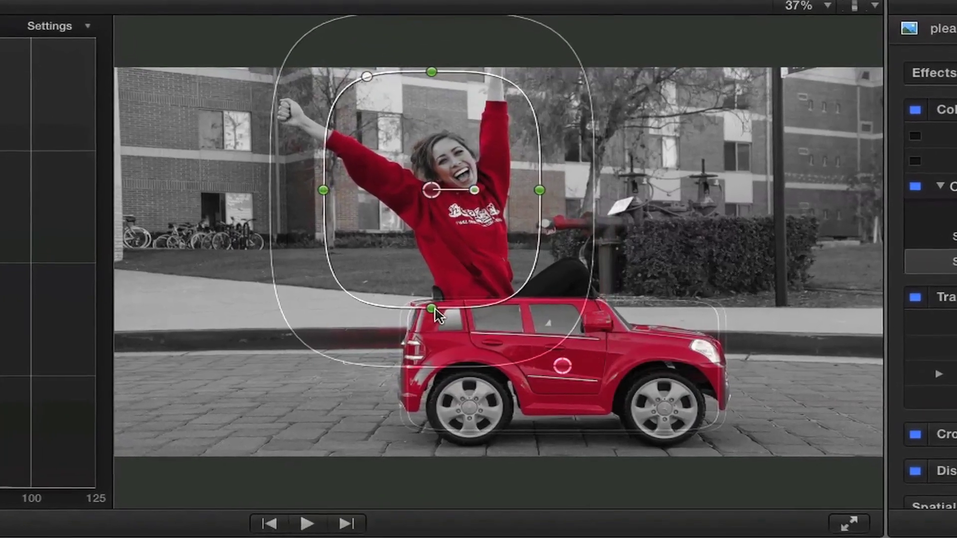
pyautogui.moveTo(434, 309); pyautogui.dragTo(434, 287)
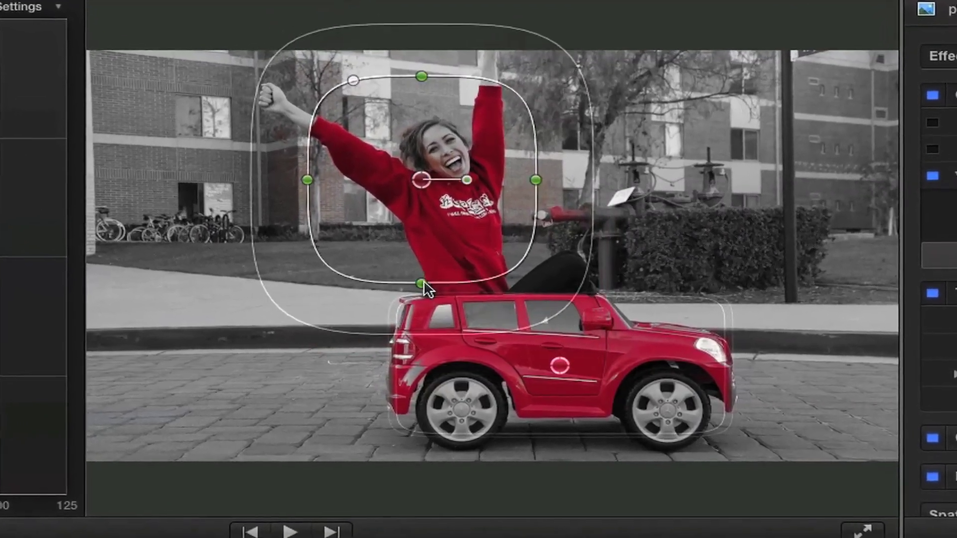
pyautogui.moveTo(535, 181); pyautogui.dragTo(505, 178)
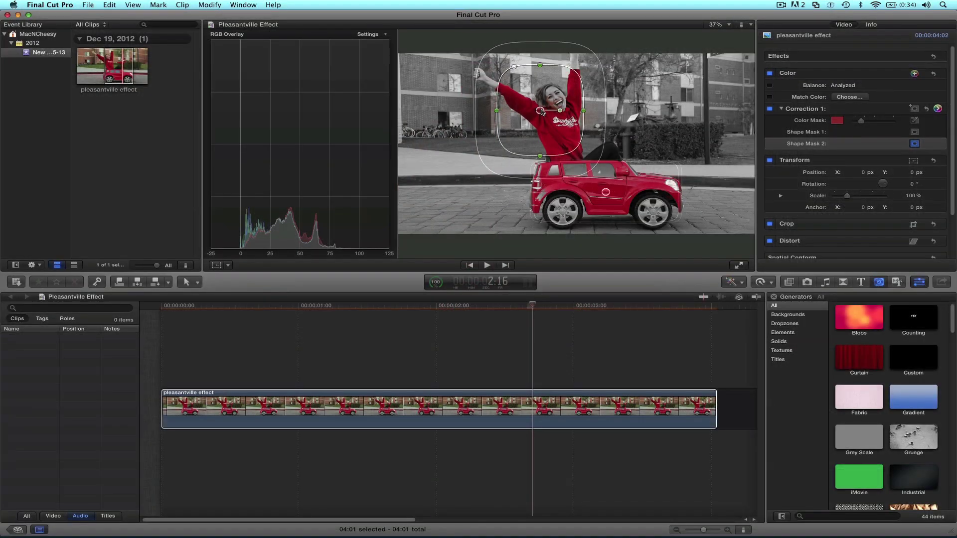
pyautogui.click(576, 328)
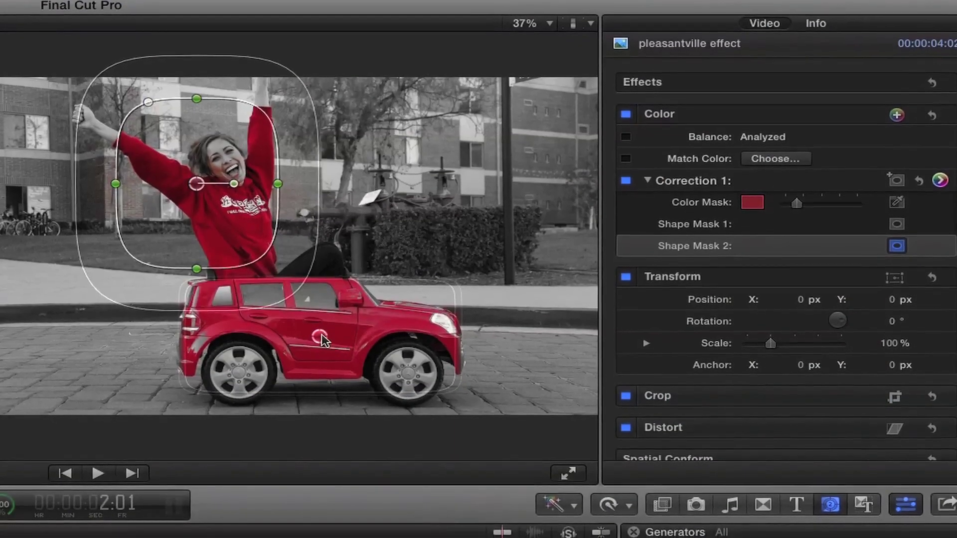
# Keyframe Shape Mask 1 at 2:01 and slide it right at 2:06
pyautogui.click(606, 193)
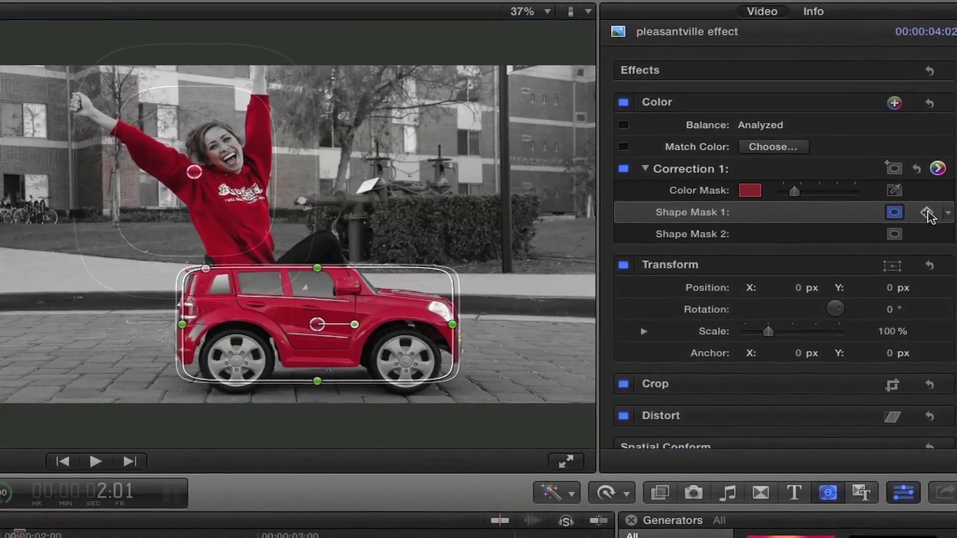
pyautogui.click(928, 214)
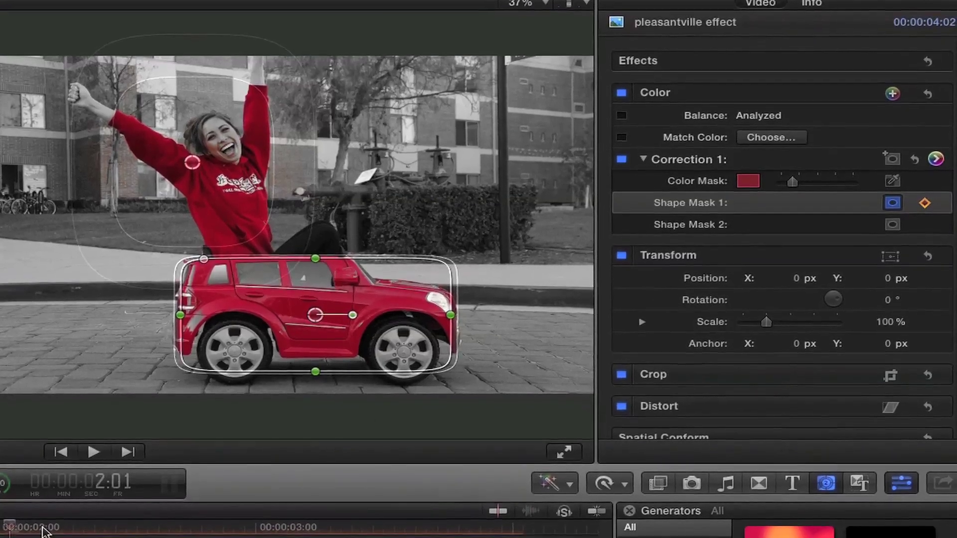
pyautogui.click(70, 527)
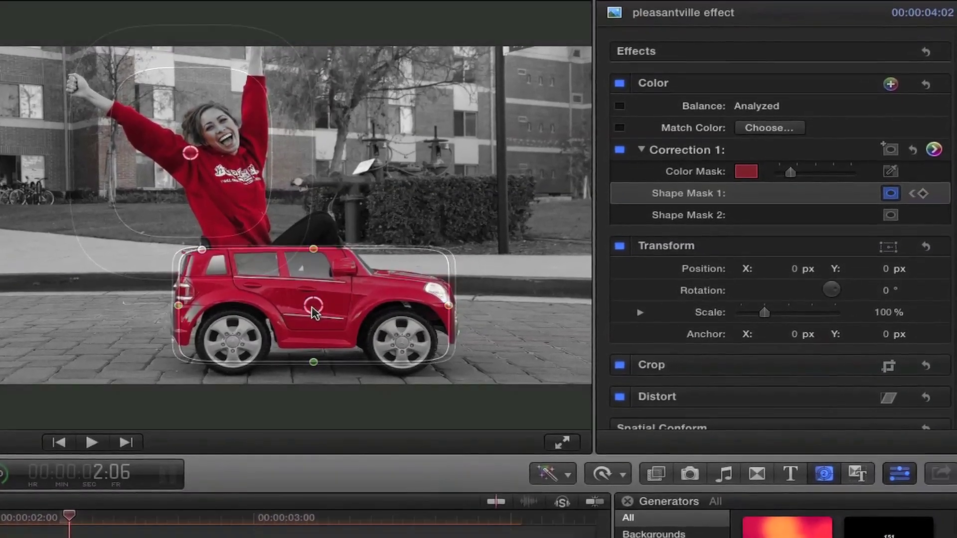
pyautogui.moveTo(314, 308); pyautogui.dragTo(402, 299)
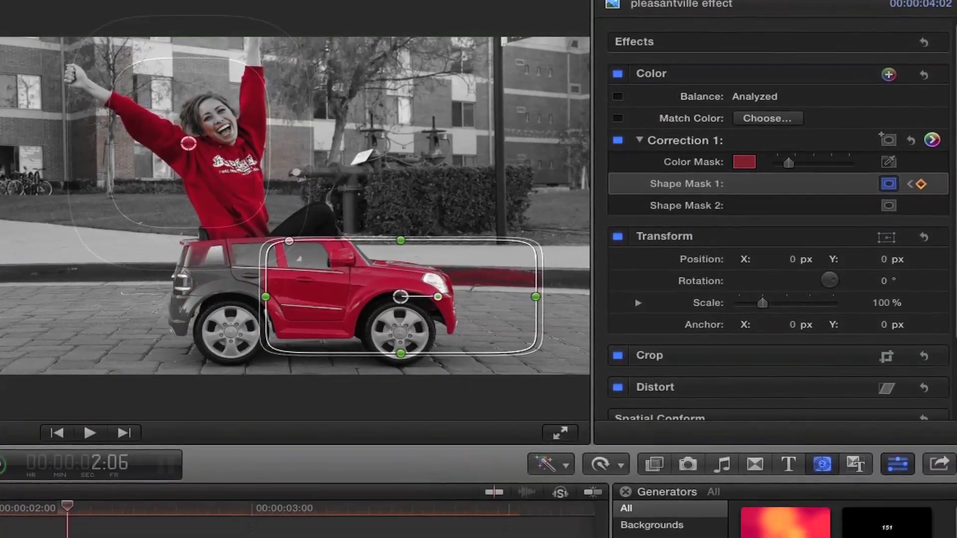
# Play back the mask animation to review it
pyautogui.press('space')
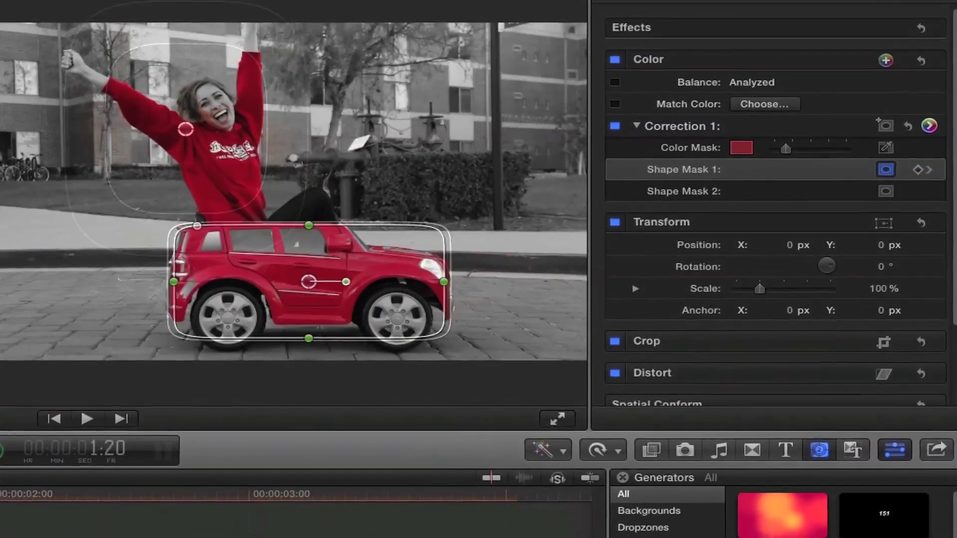
pyautogui.press('space')
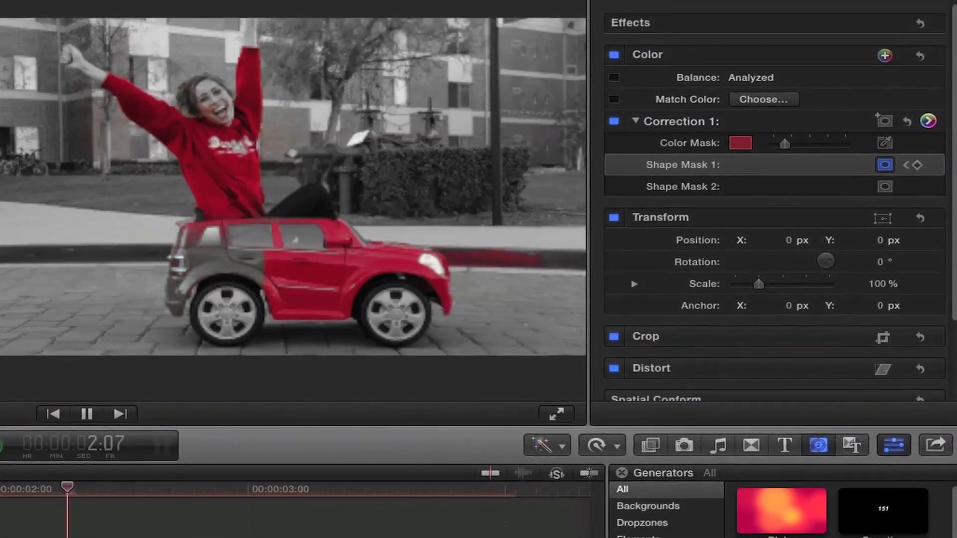
pyautogui.press('space')
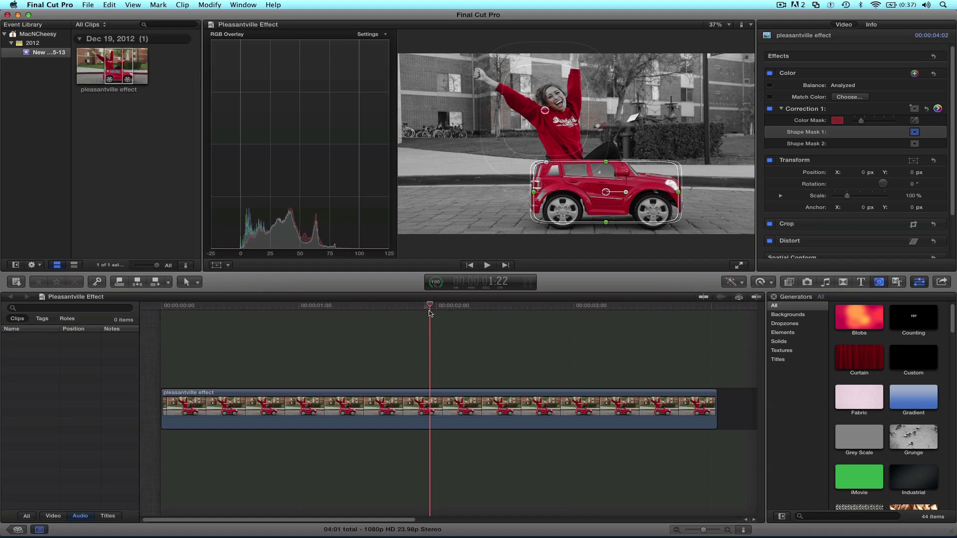